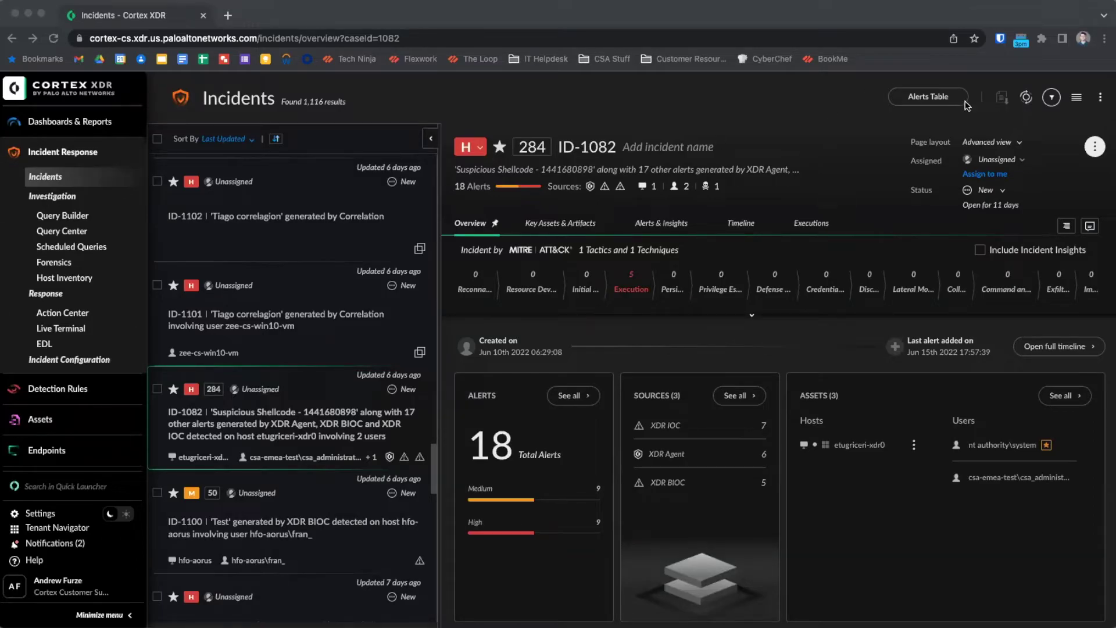
- Switch the incident list to the full table and back to split view, then scroll up to ID-1082
left_click(1076, 97)
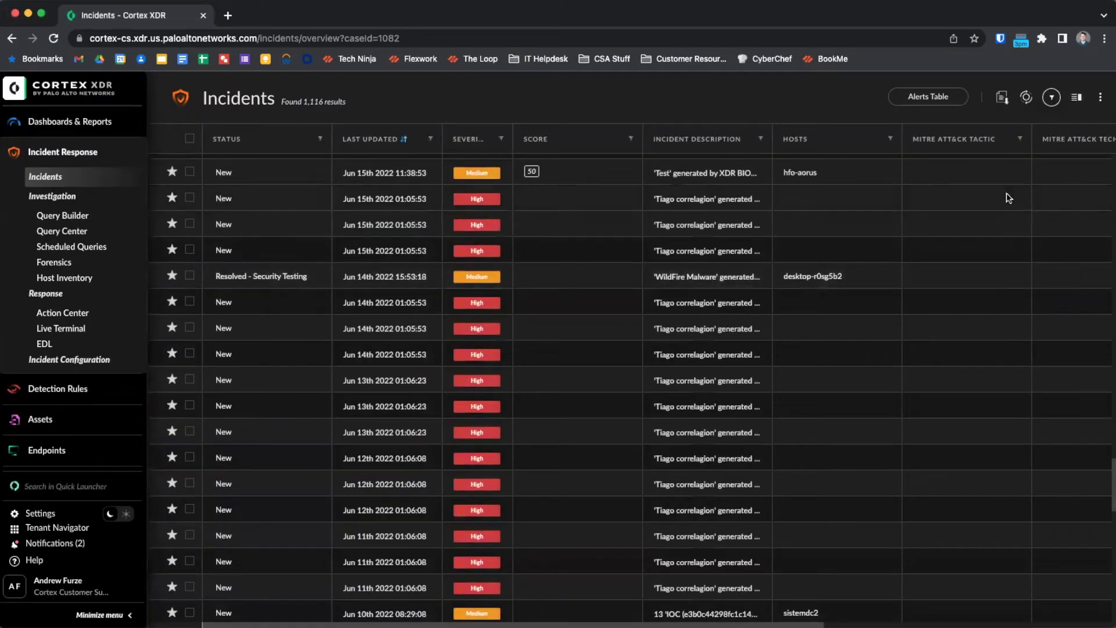
left_click(1076, 98)
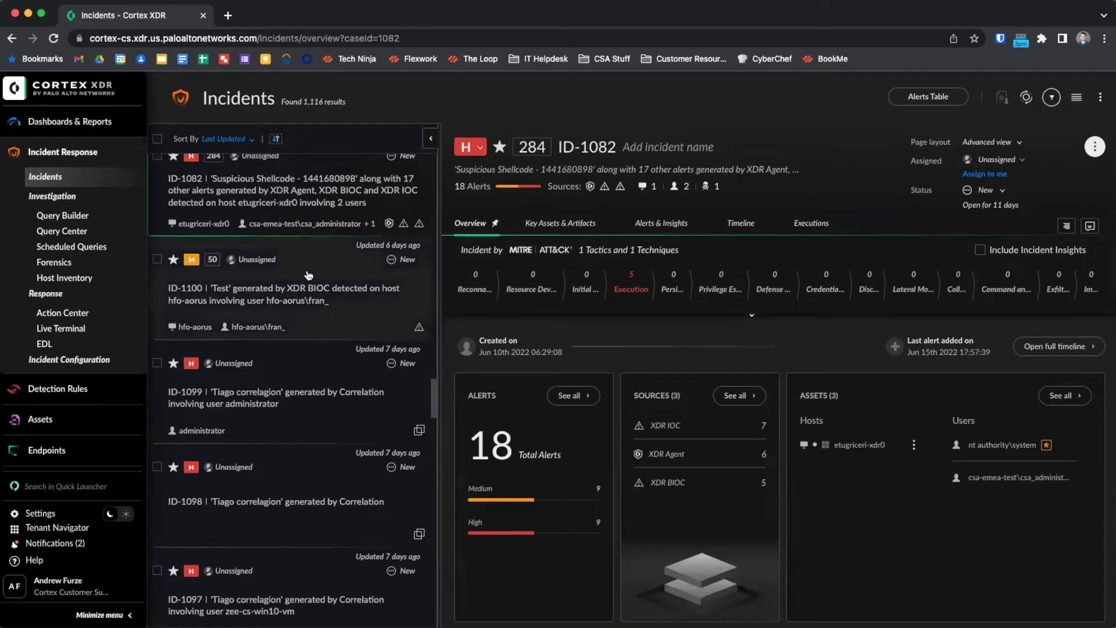
scroll(309, 275, "up", 4)
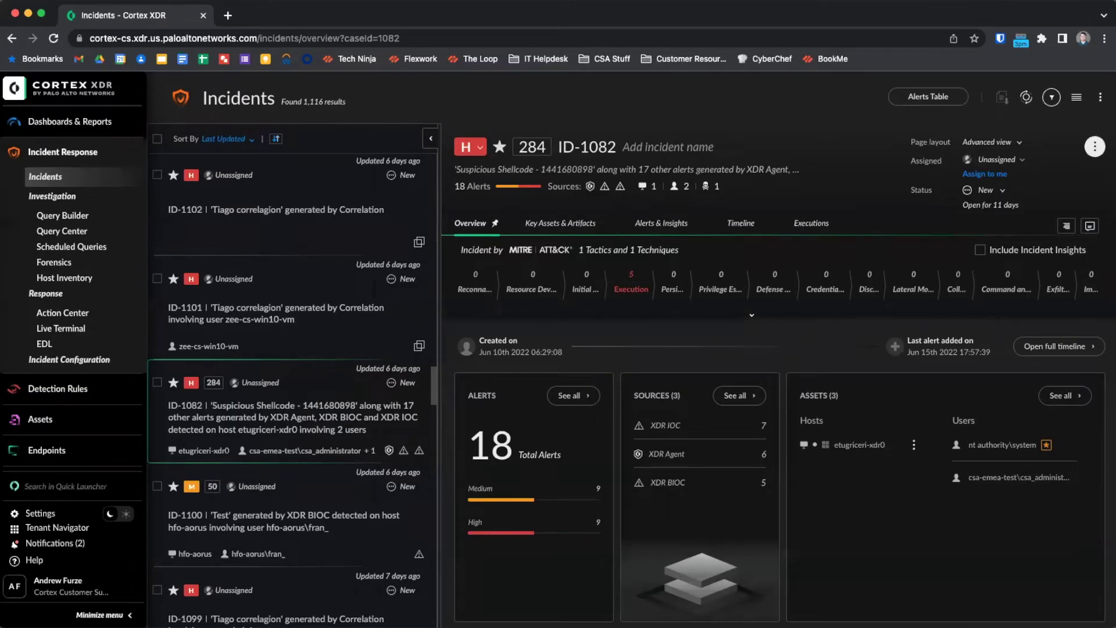
- Show incident ID-1082's actions menu with its status, severity, exclusion, score, merge and remediation options
left_click(1092, 148)
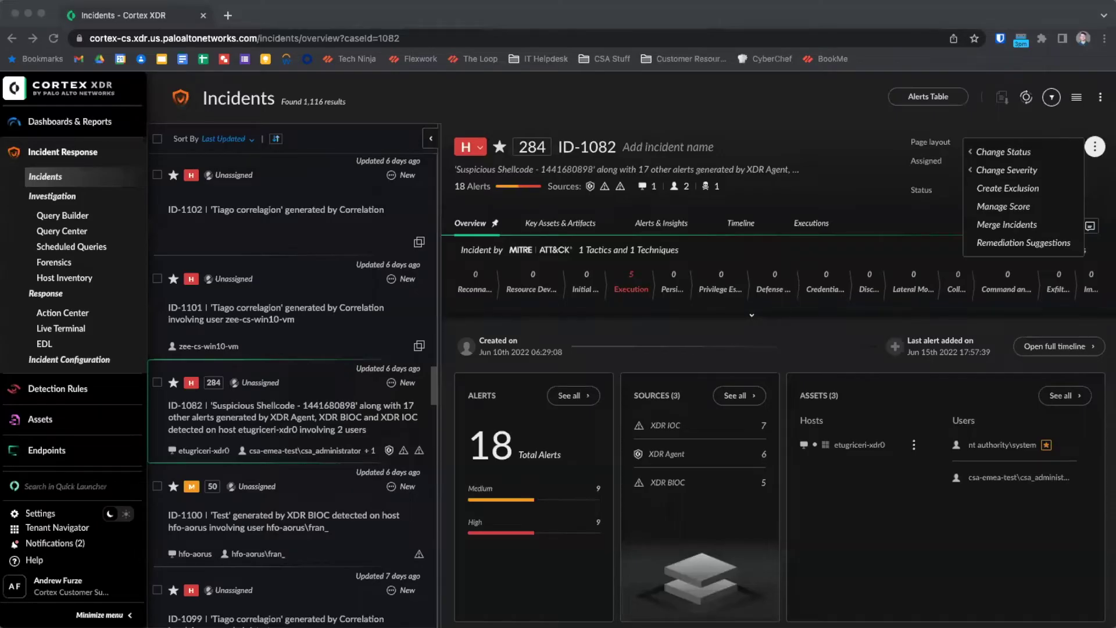
left_click(592, 327)
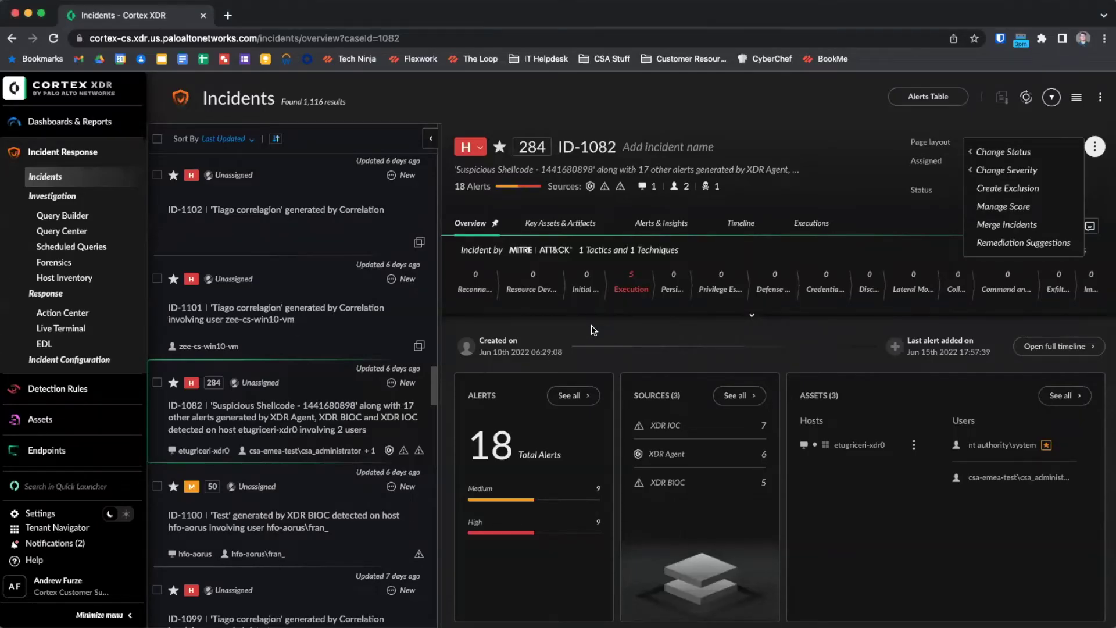
- Dismiss the actions menu to view Key Assets & Artifacts: 11 artifacts including malw.exe, one host, two users
left_click(753, 336)
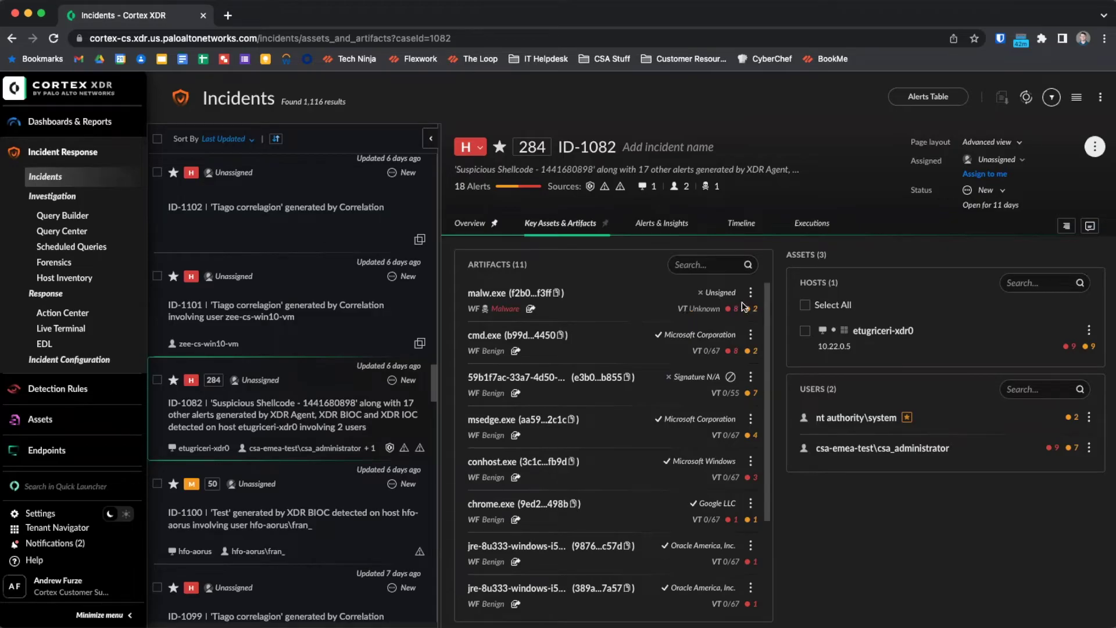
left_click(751, 293)
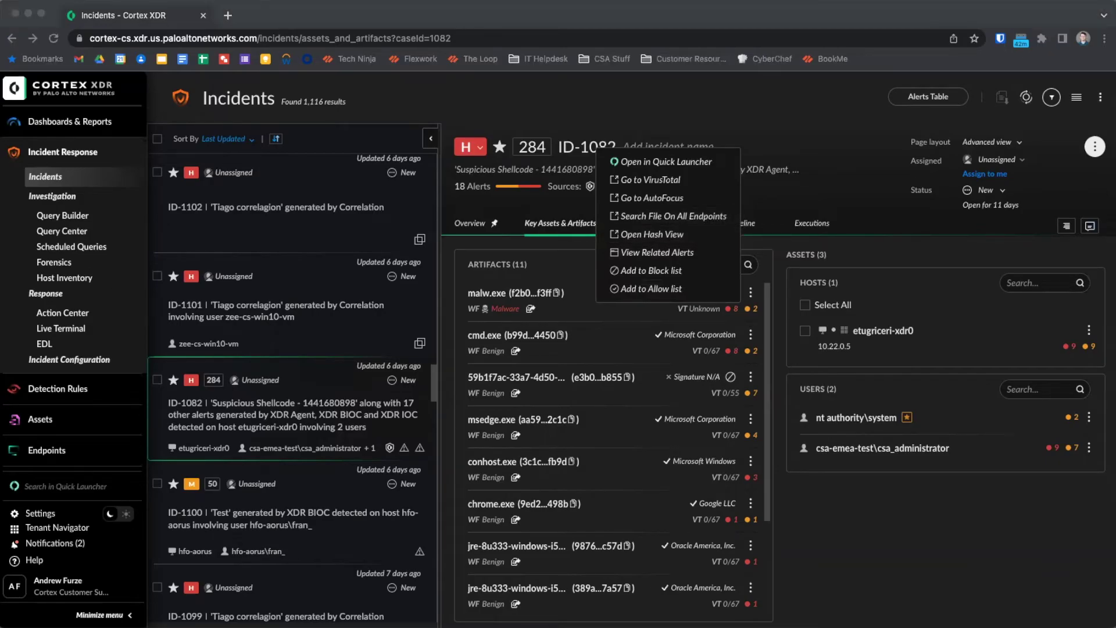
left_click(851, 262)
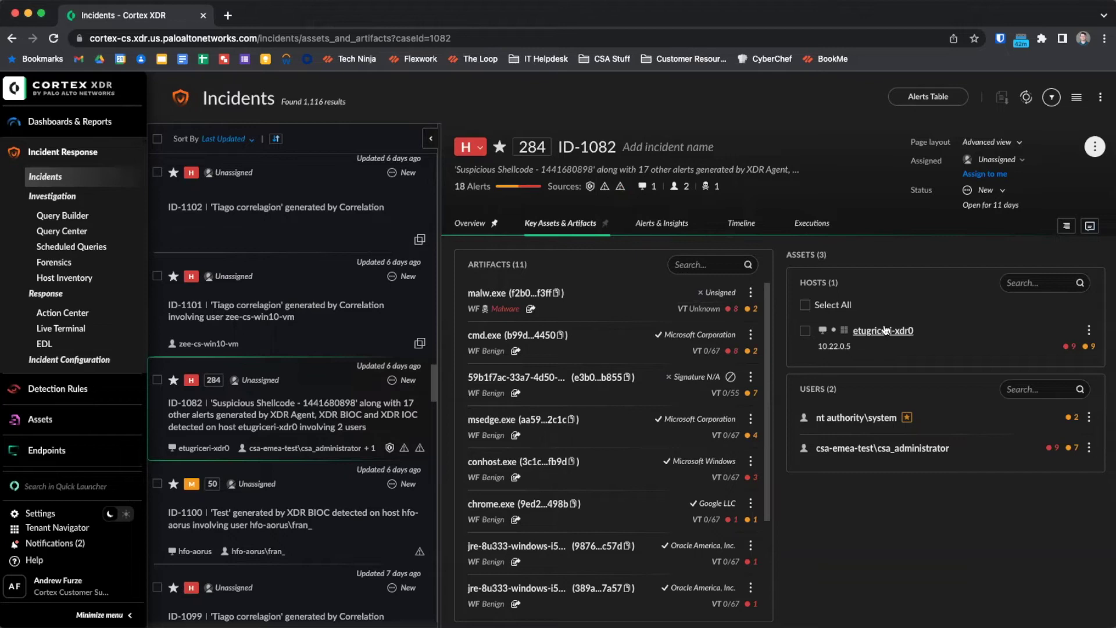
- Check the host's available actions, then choose View Related Alerts for the administrator user
mouse_move(847, 336)
left_click(1089, 333)
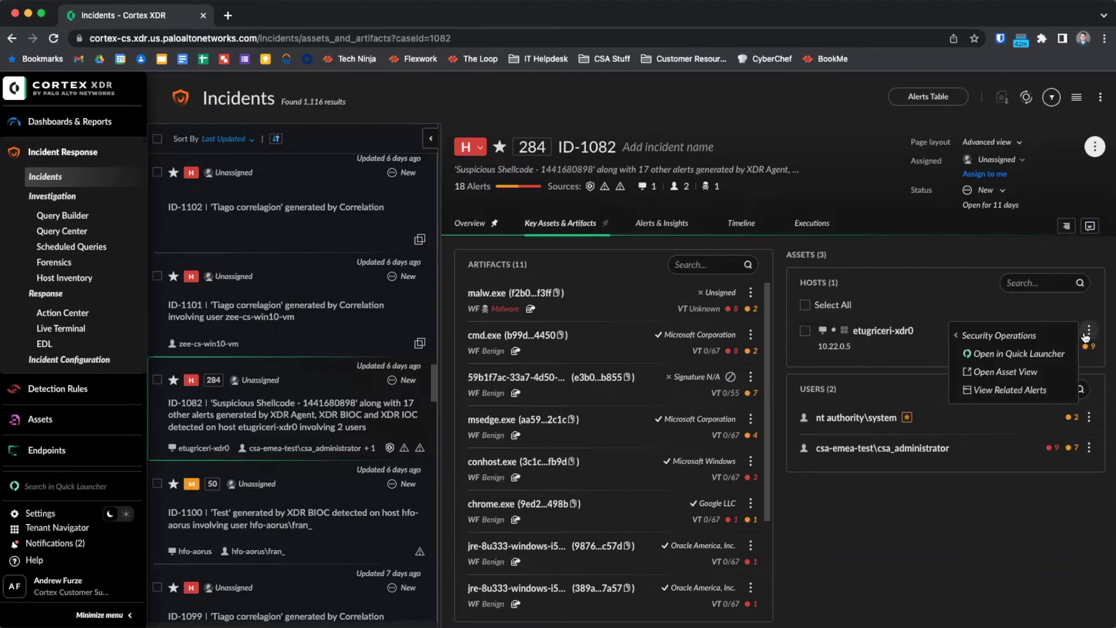
mouse_move(1072, 335)
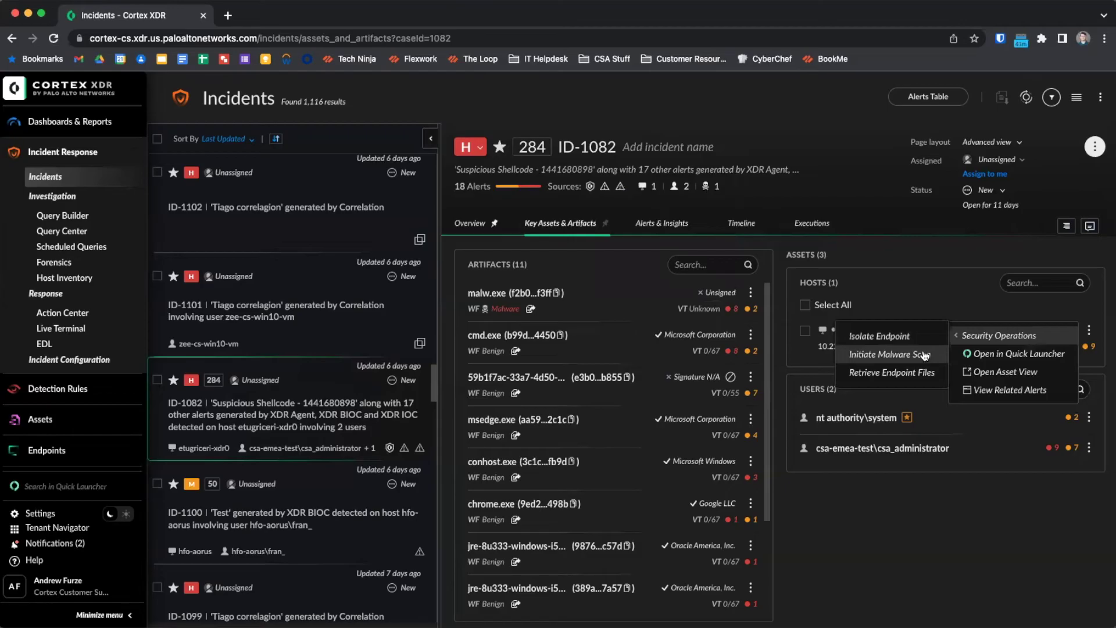
left_click(897, 564)
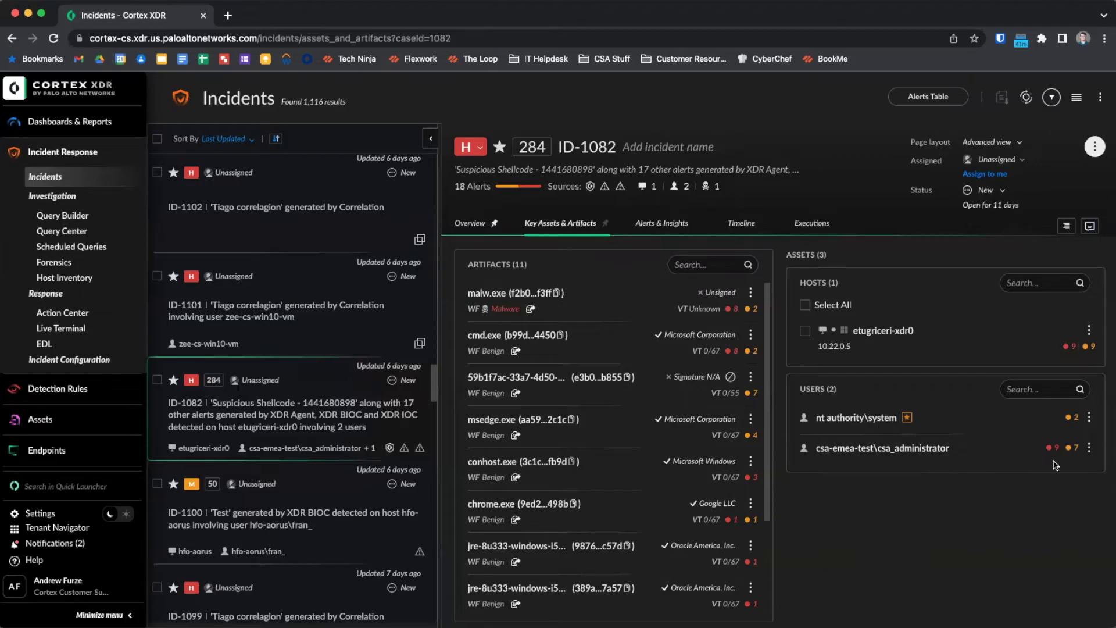
left_click(1089, 449)
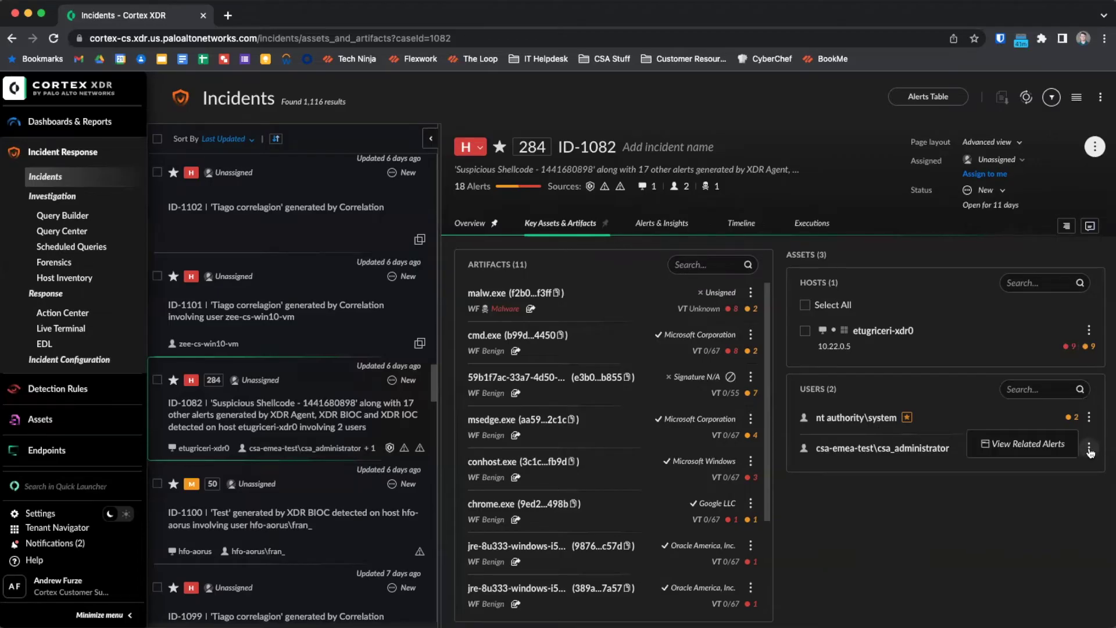
left_click(1044, 445)
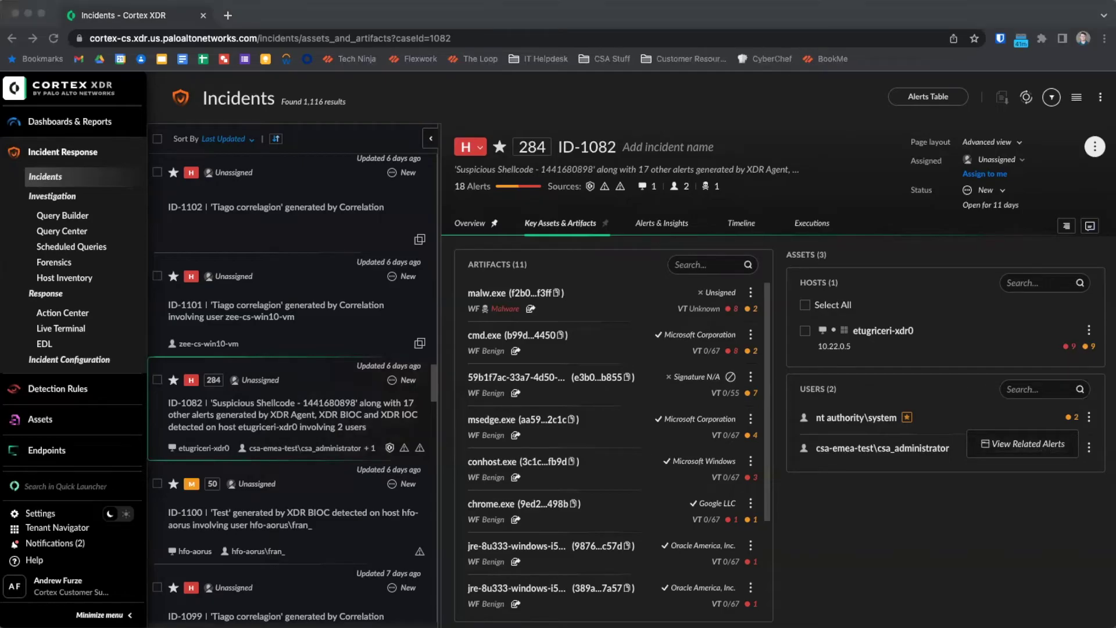
- Show the Alerts & Insights view and switch it from the 18 alerts to the 9 insights
left_click(661, 224)
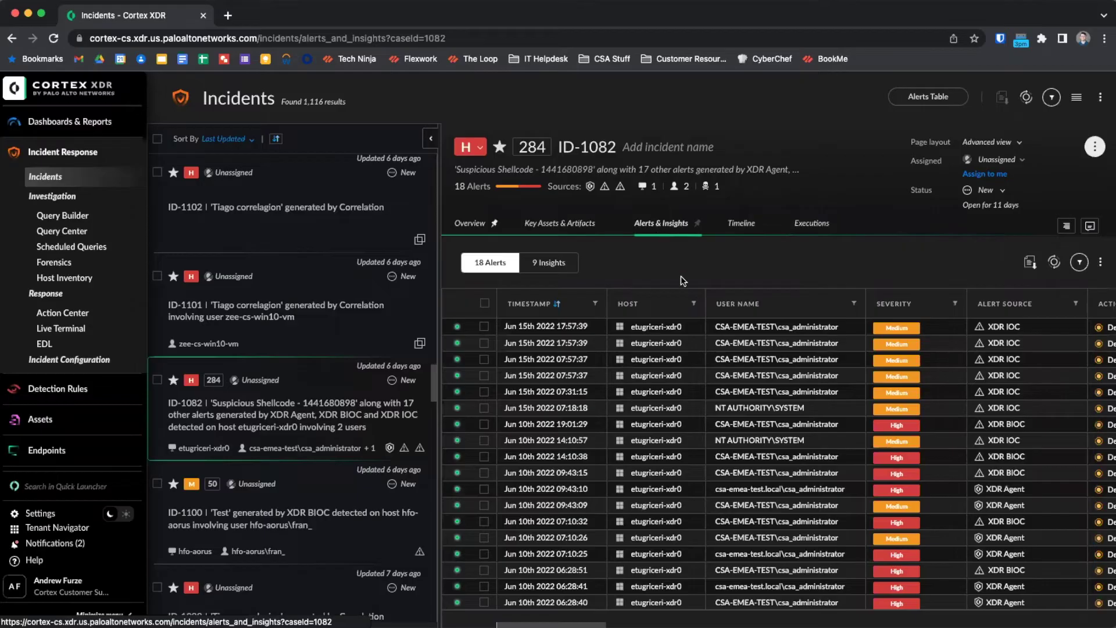
left_click(566, 264)
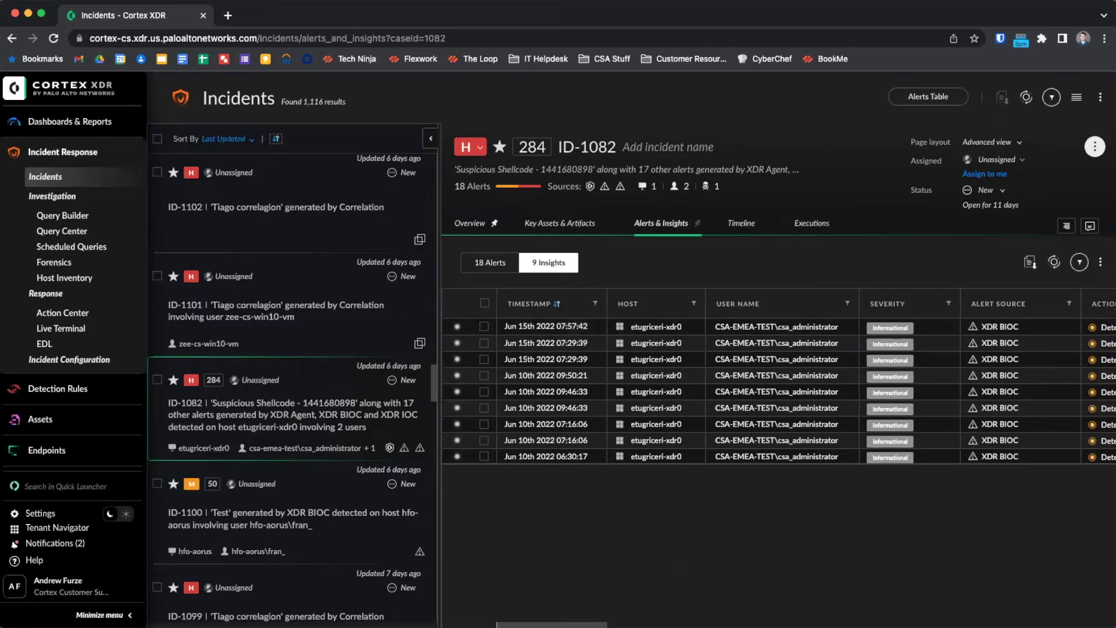
- Show incident ID-1082's Timeline of alerts added from the host between Jun 10th and Jun 15th
left_click(744, 224)
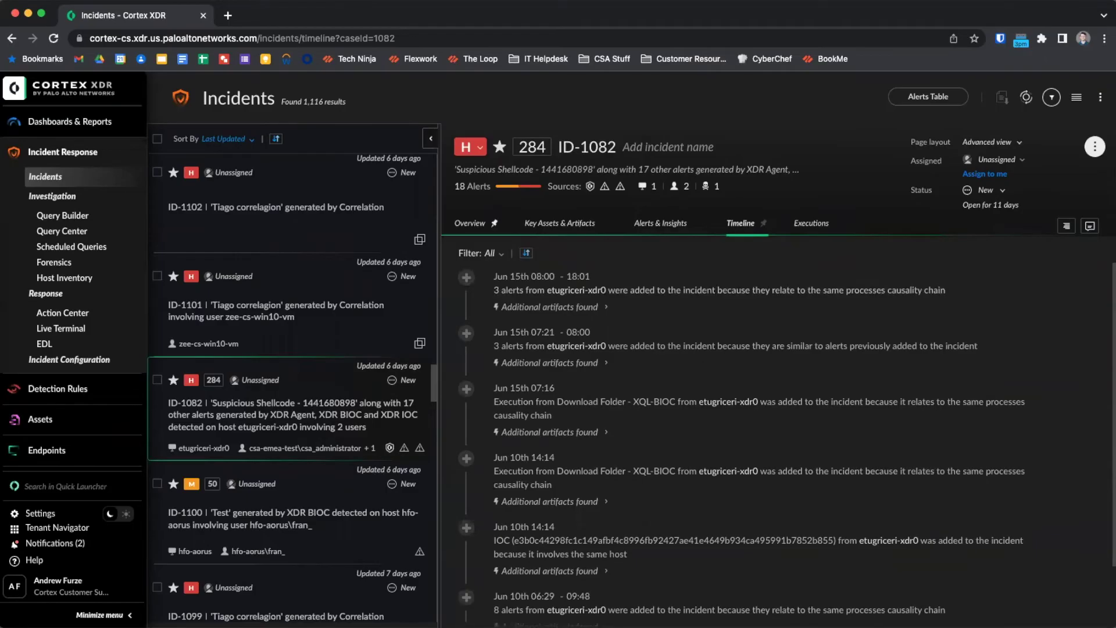
- Inspect the first timeline entry's Key Assets and Comments, then bring up the five execution causalities
left_click(718, 294)
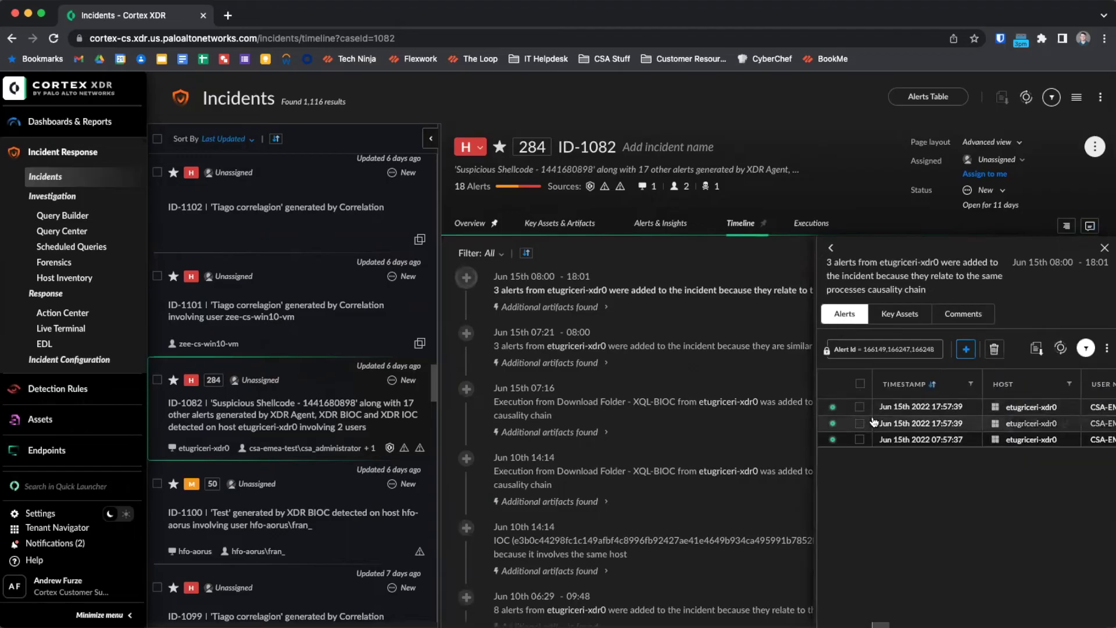
left_click(905, 321)
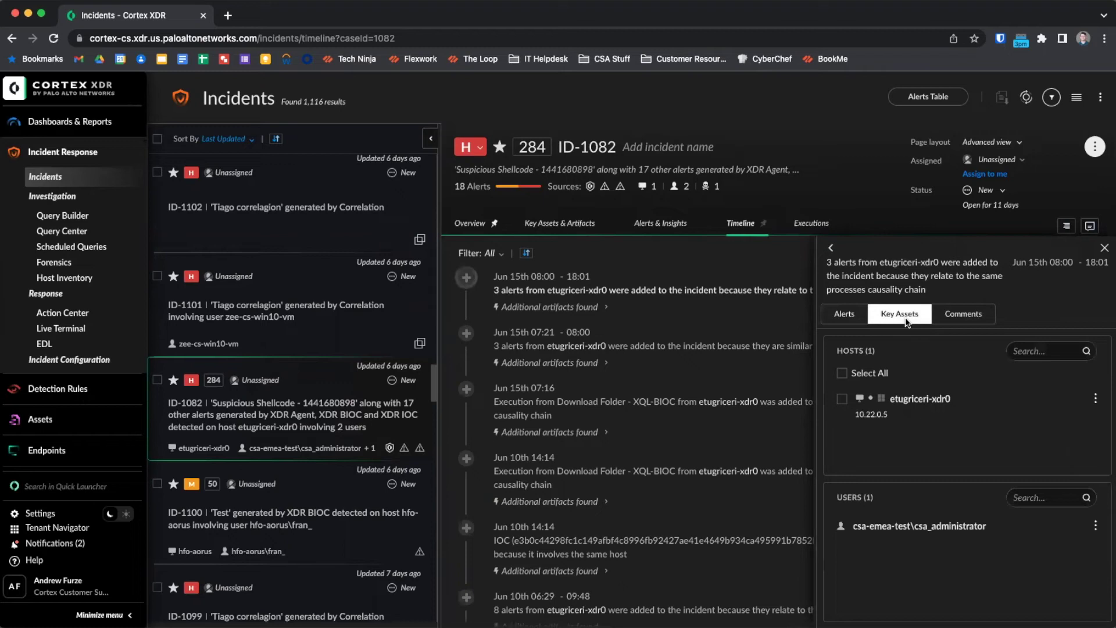
left_click(950, 324)
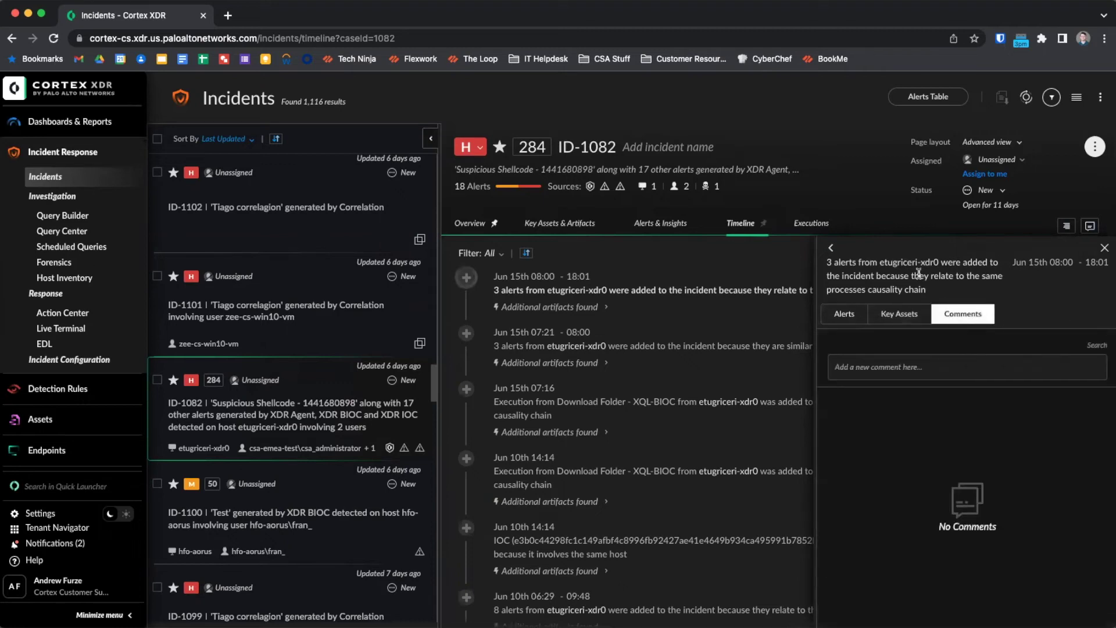
left_click(1104, 250)
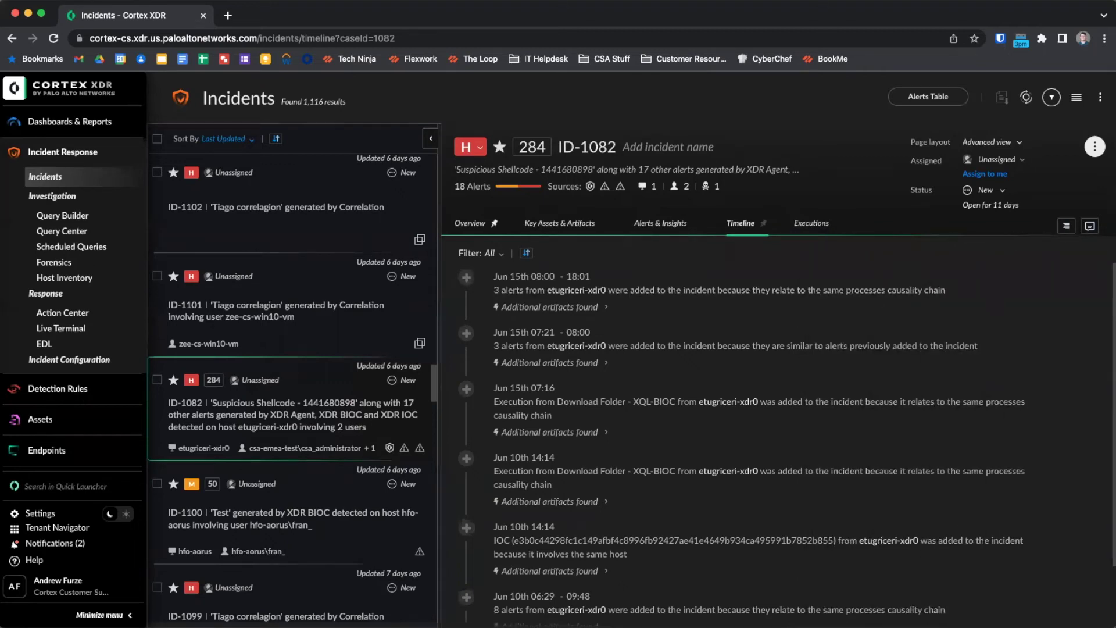
left_click(817, 224)
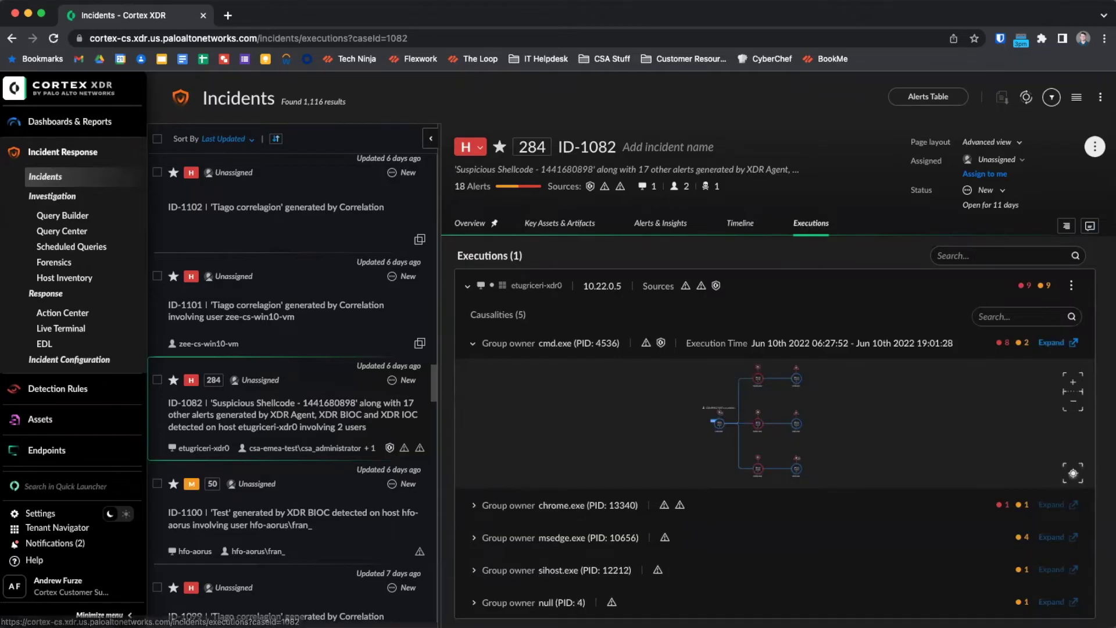
- Enlarge the cmd.exe causality chain and show cmd.exe's process info: System32 path, Microsoft-signed, WildFire Benign
left_click(1072, 343)
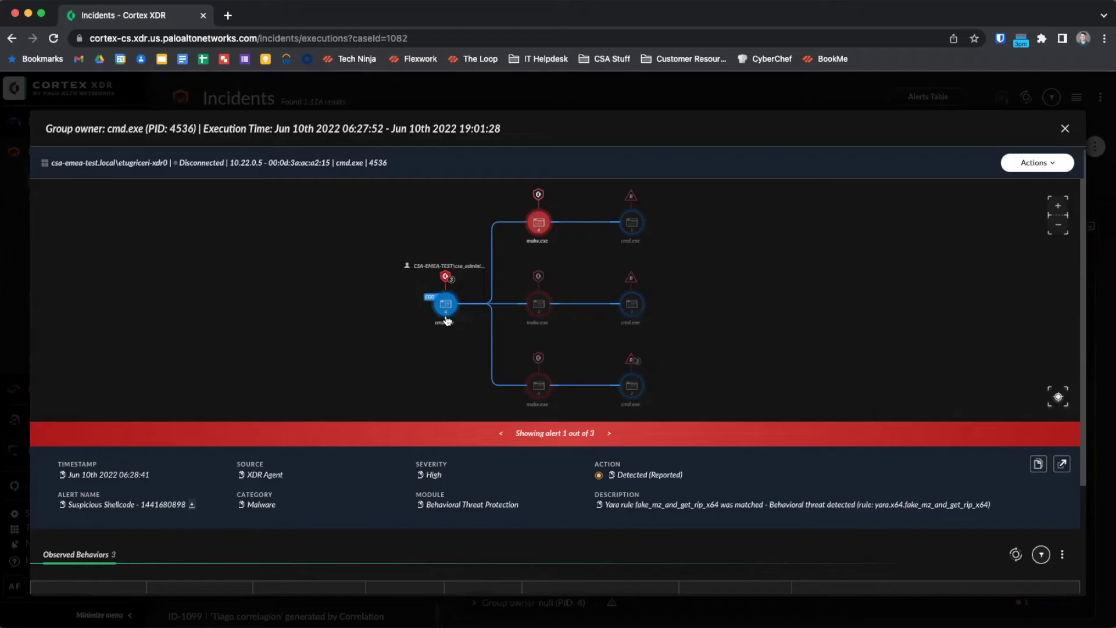
mouse_move(446, 320)
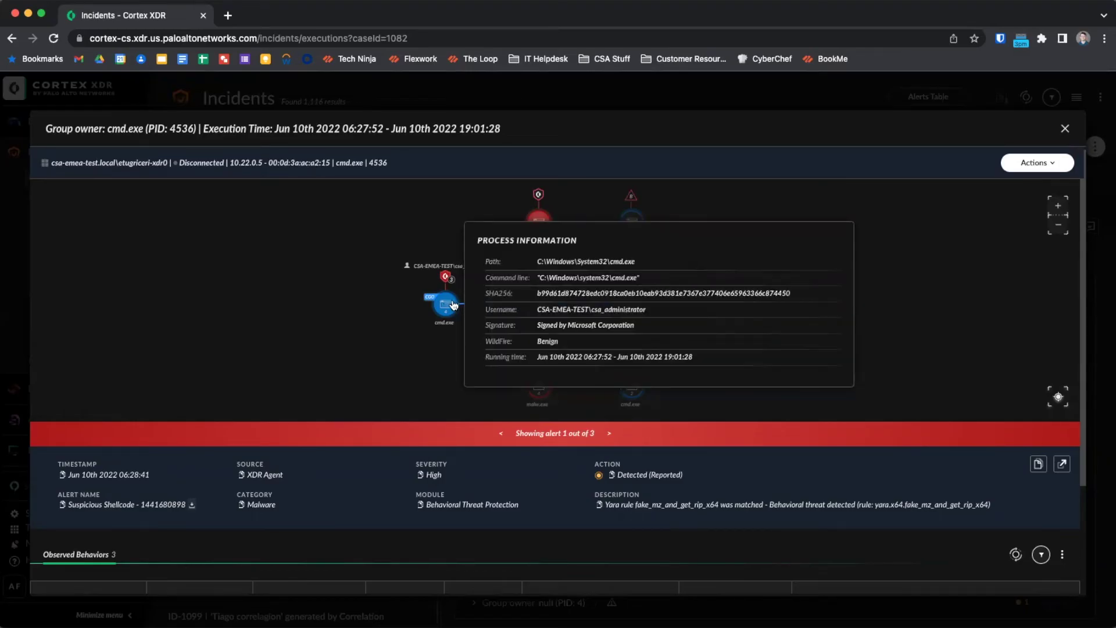
- Review cmd.exe and the middle malw.exe's process details and action history, filtering to its alerts
left_click(453, 303)
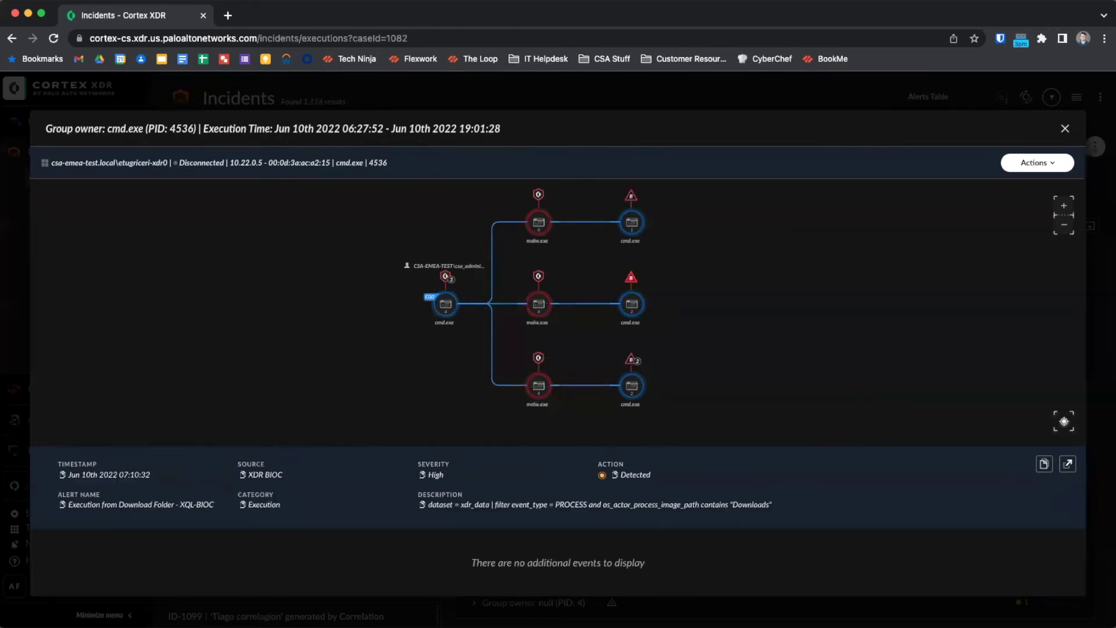
left_click(544, 304)
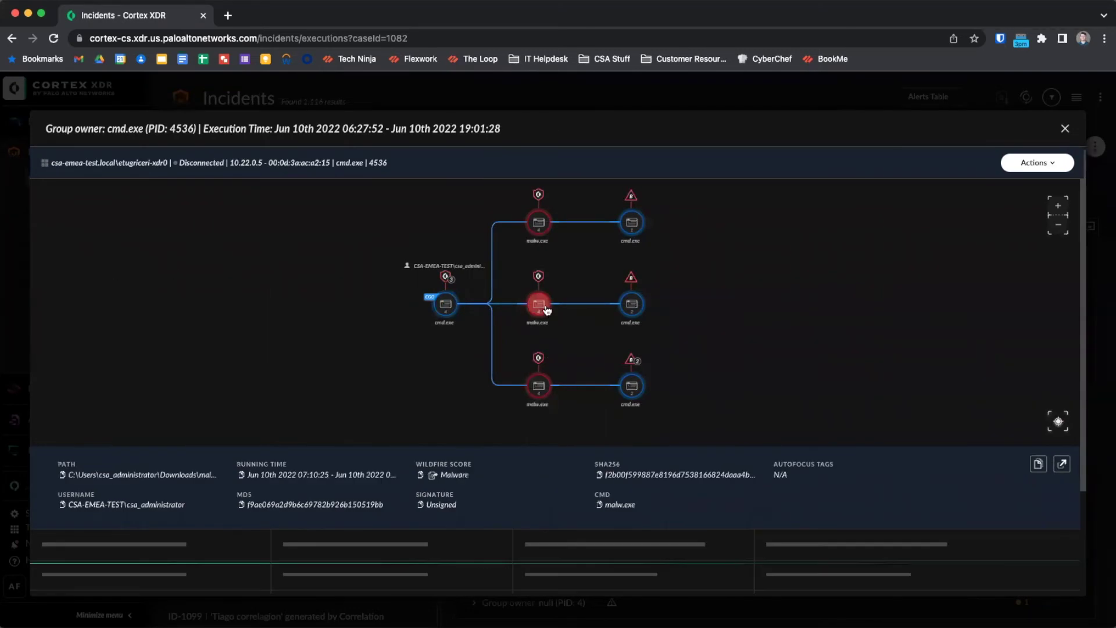
scroll(337, 368, "down", 5)
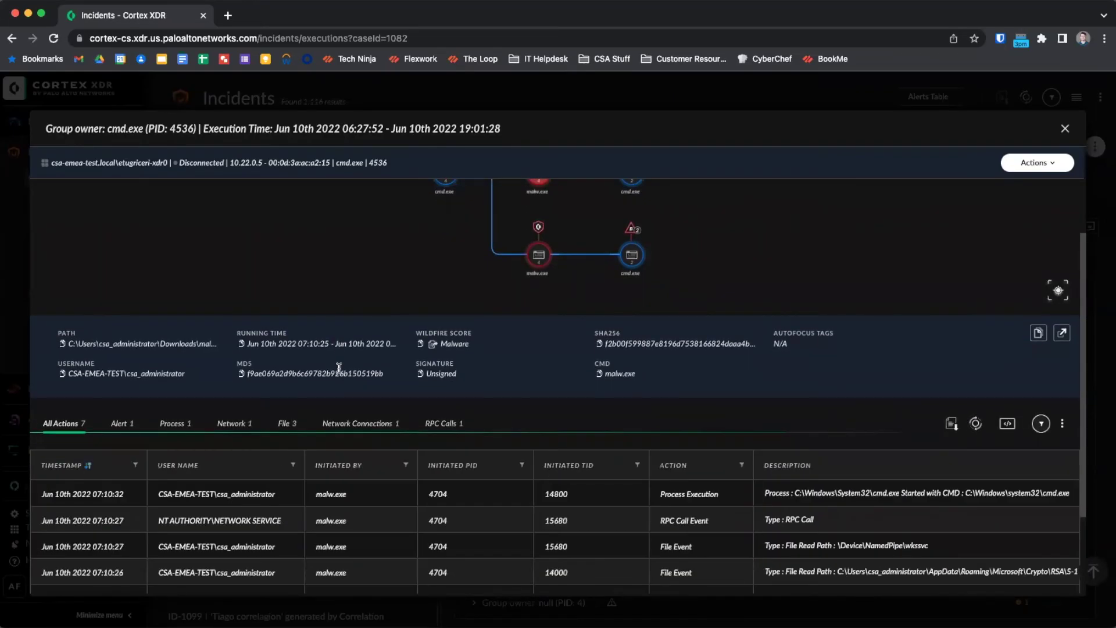
scroll(339, 400, "down", 3)
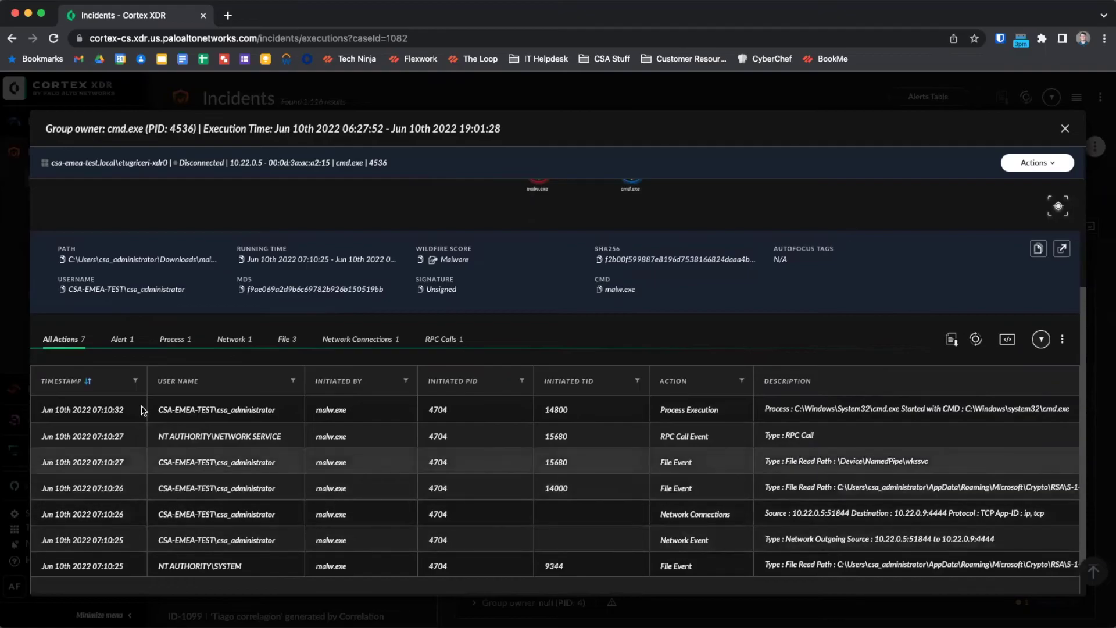
left_click(116, 347)
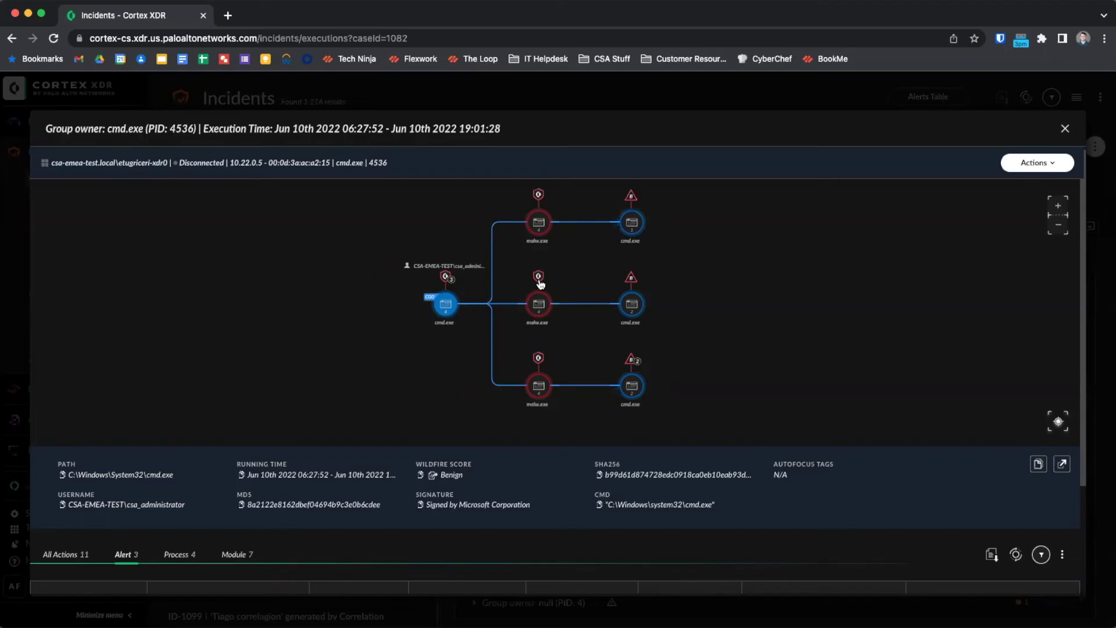
- View the WildFire alert on malw.exe and Execution from Download Folder alert on cmd.exe, then close the enlarged view
left_click(539, 280)
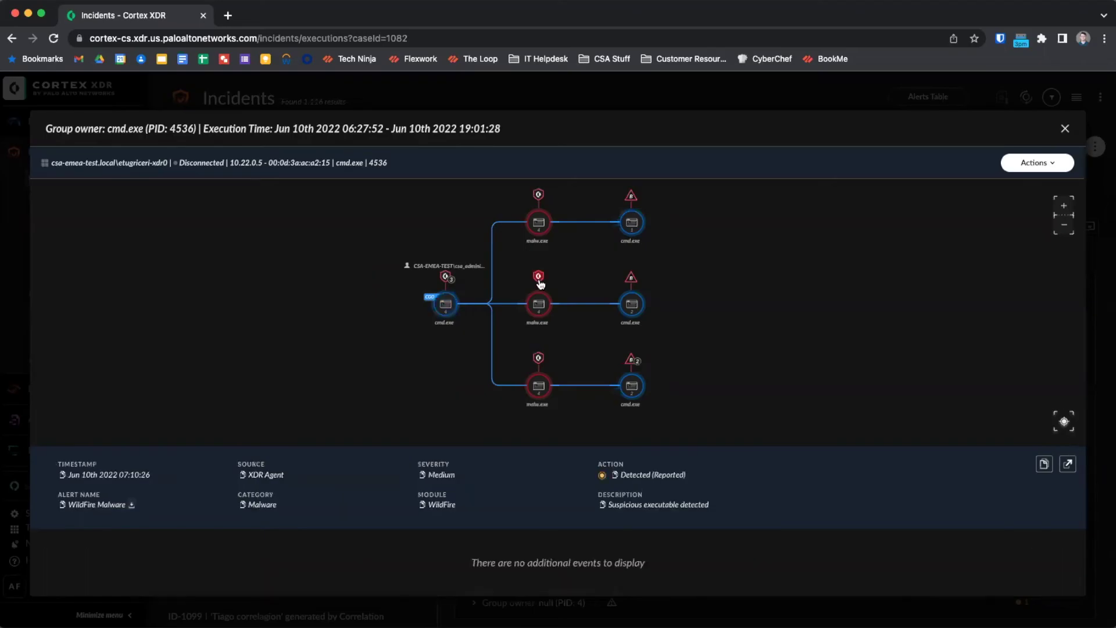
left_click(631, 286)
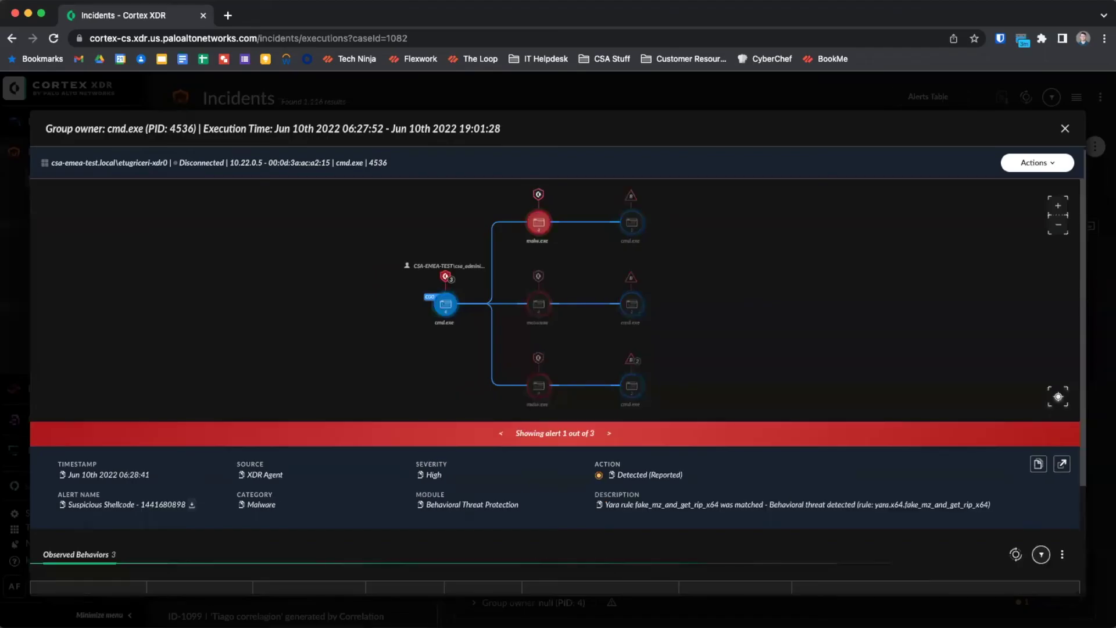
left_click(1067, 131)
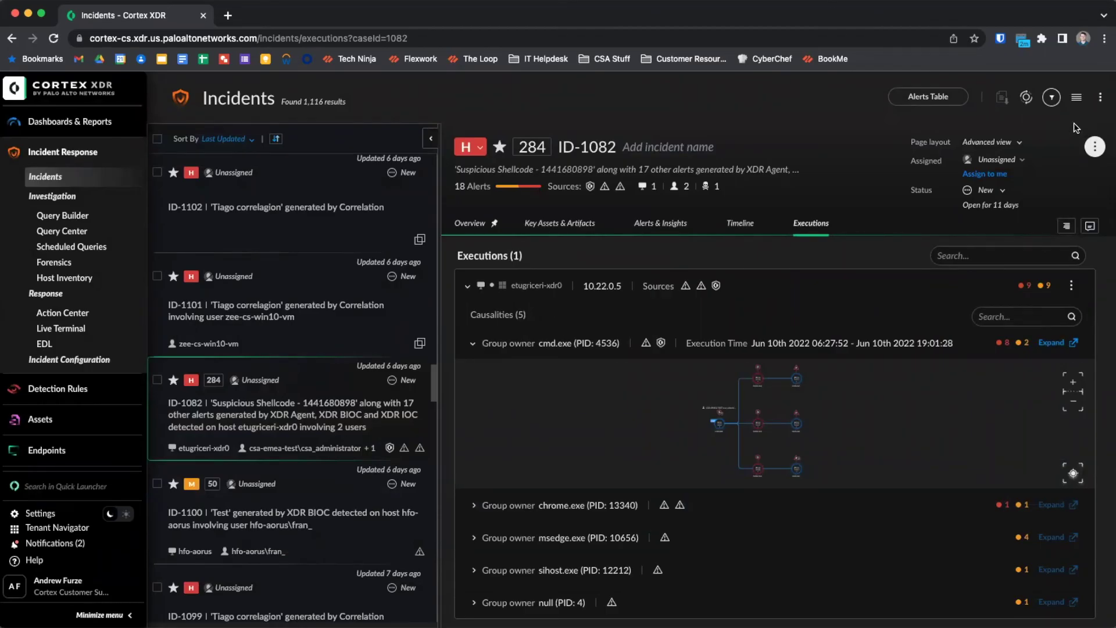
- Open Remediation Suggestions for incident ID-1082 from its actions menu
left_click(1095, 148)
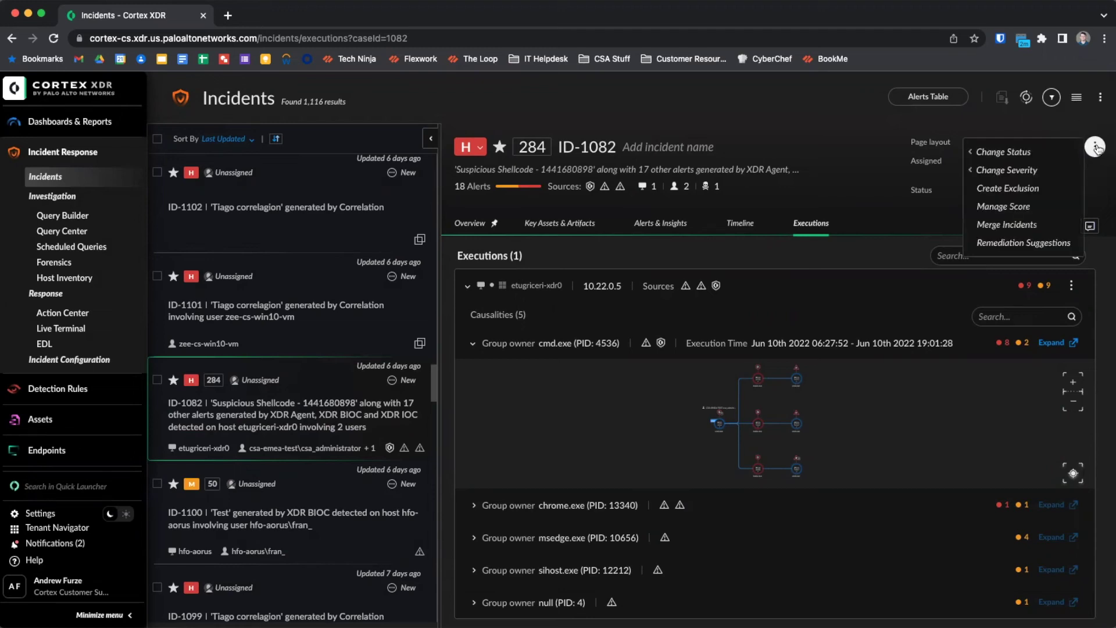
left_click(1058, 242)
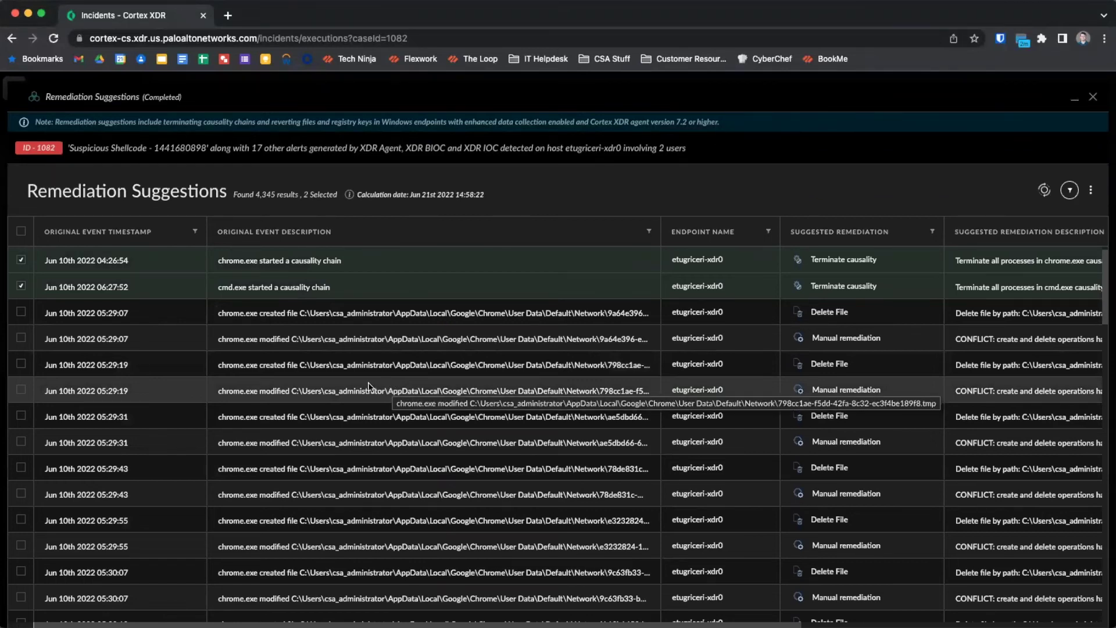
- Add the chrome.exe Delete File suggestion to the selection, start Remediate, then cancel it
left_click(21, 312)
right_click(294, 314)
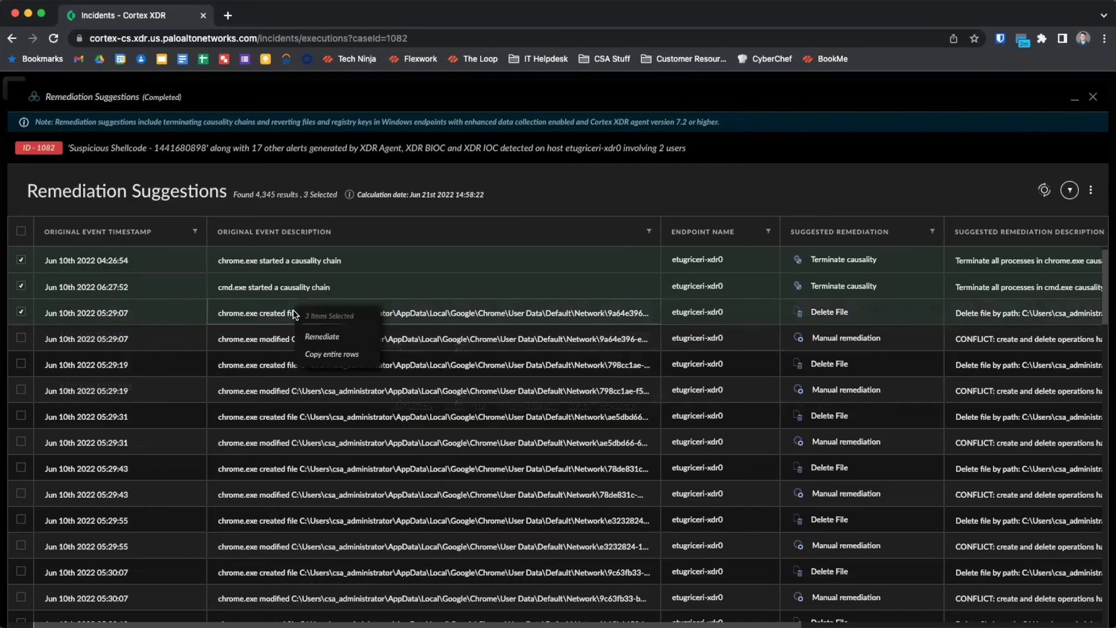
left_click(312, 336)
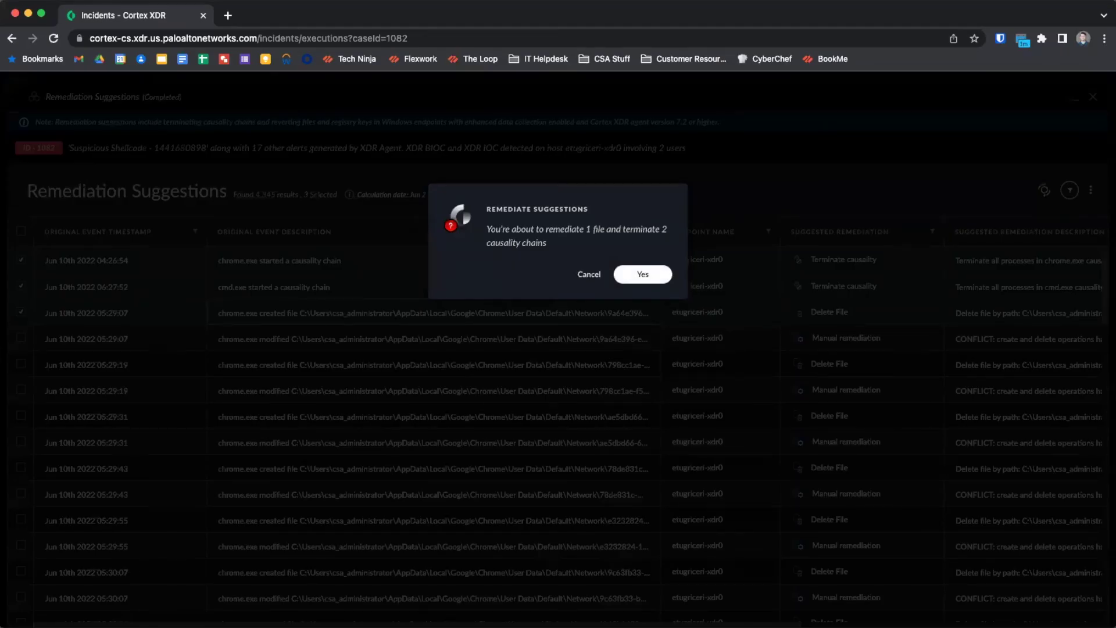
left_click(584, 275)
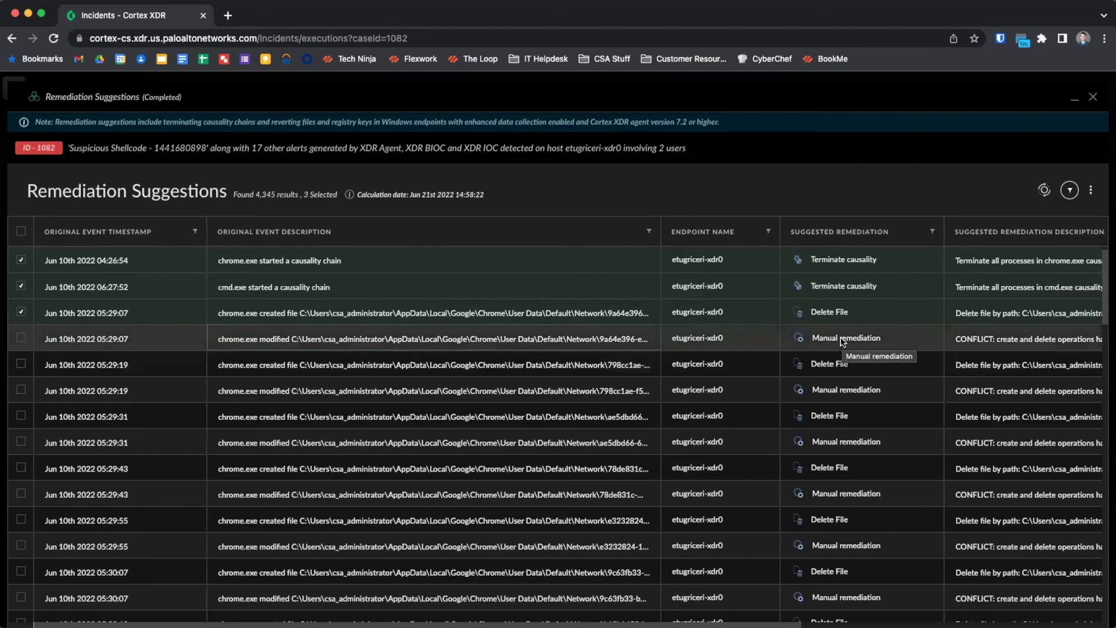
- Select only the chrome.exe modified-file Manual remediation suggestion
right_click(200, 342)
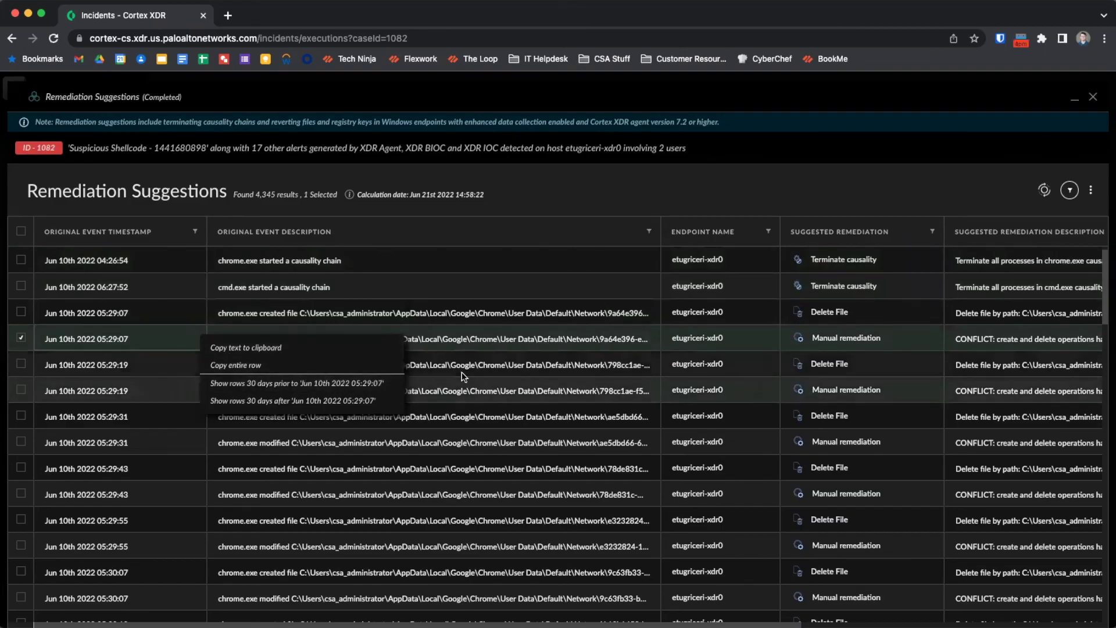
left_click(478, 350)
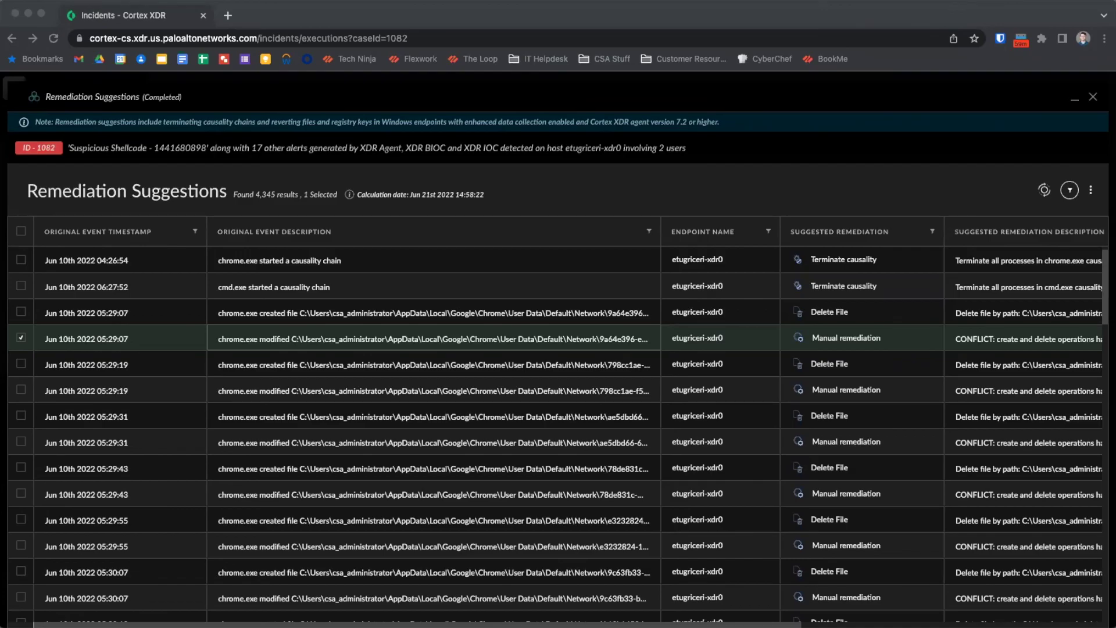
- Close the Remediation Suggestions panel and confirm, returning to the Executions tab
left_click(1095, 97)
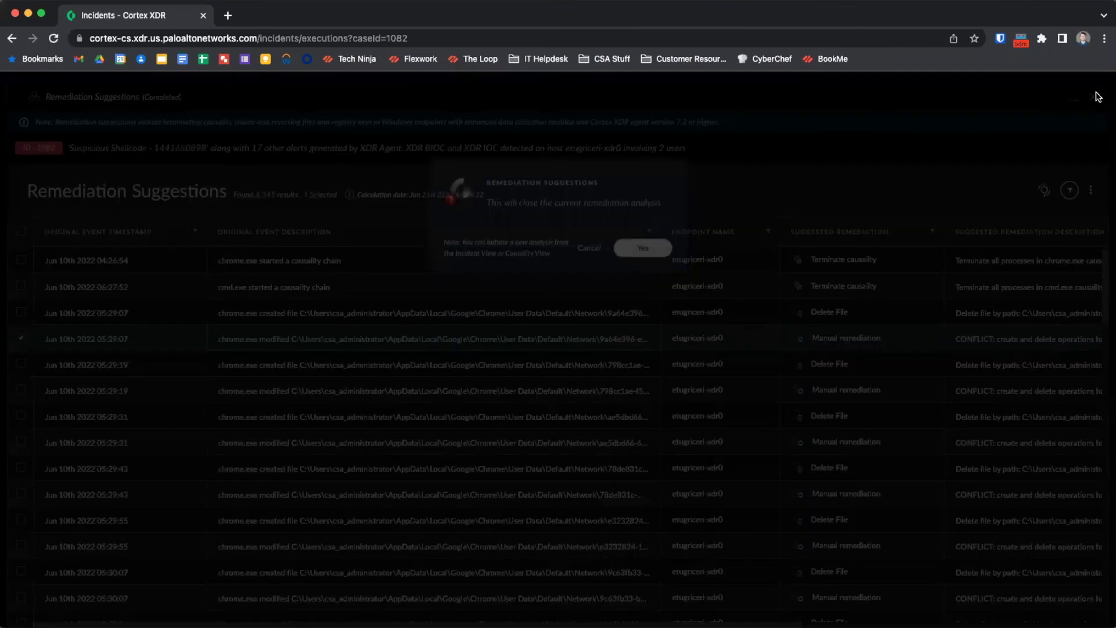
left_click(630, 274)
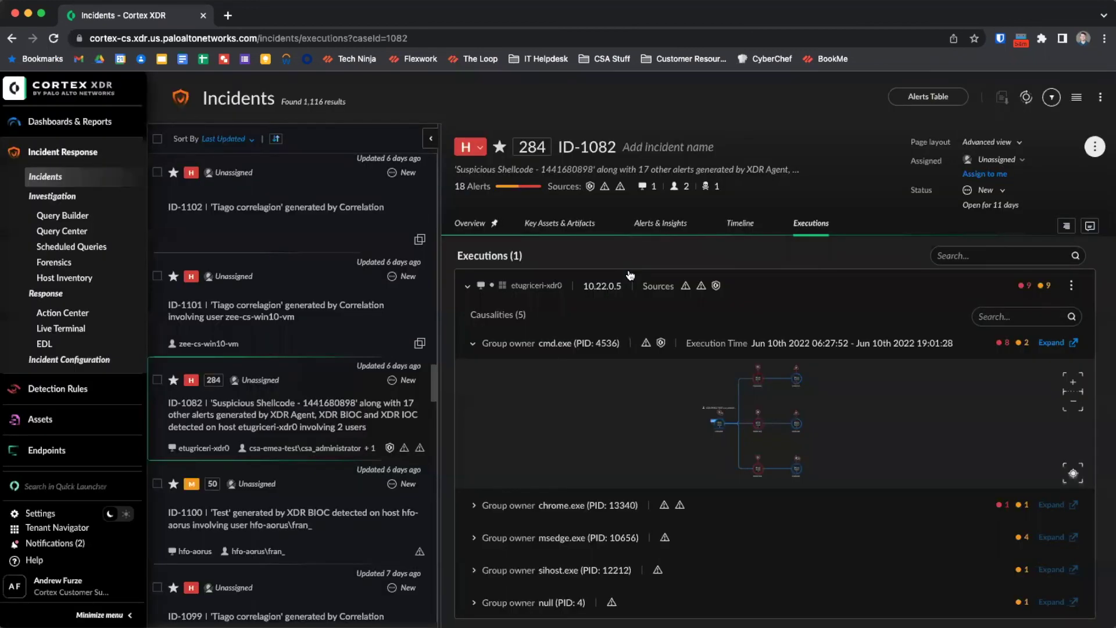